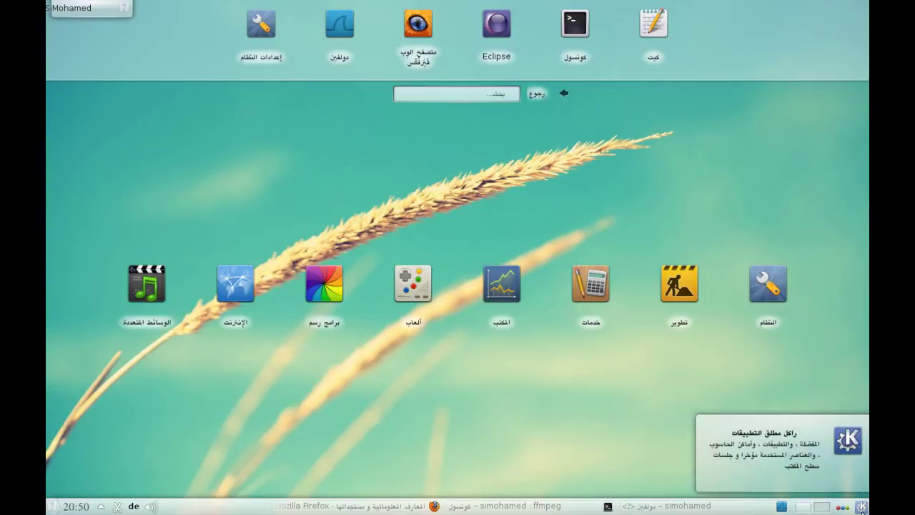
Browse the application launcher's list of all application categories and look through the programs in the multimedia category
click(861, 506)
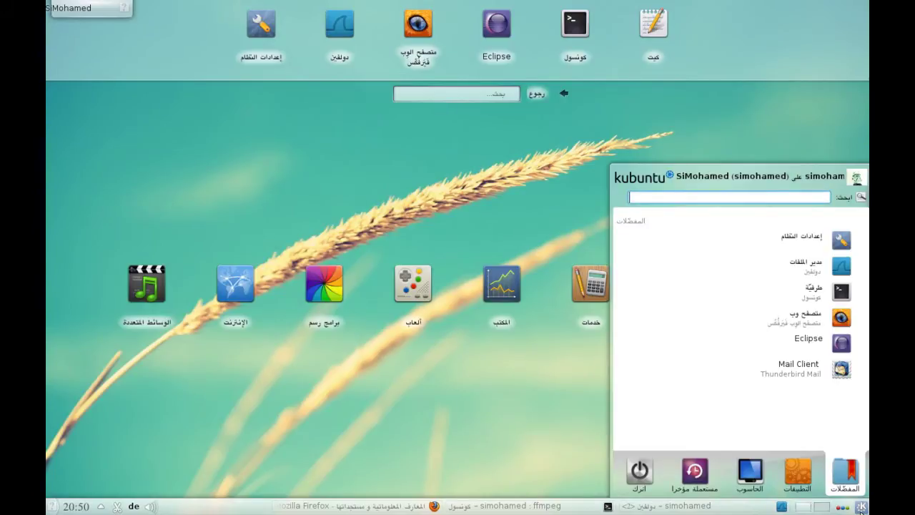
click(805, 479)
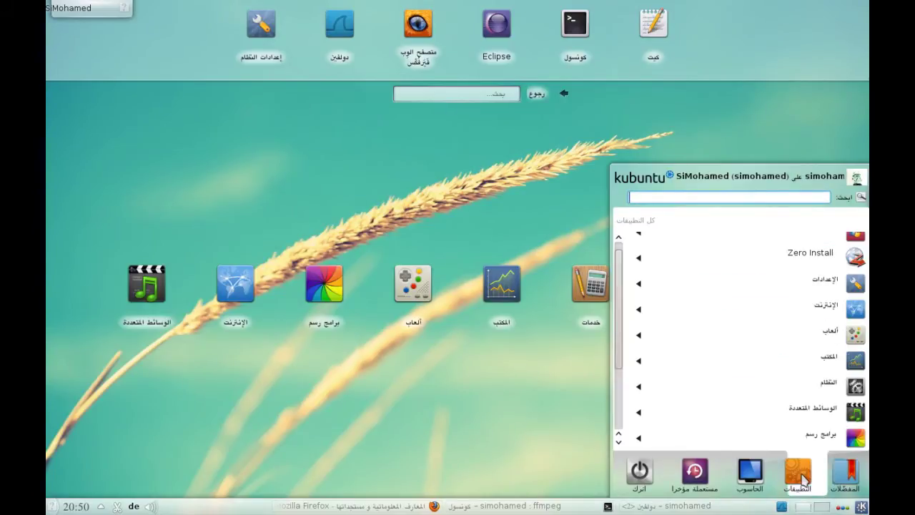
scroll(777, 236, up, 1)
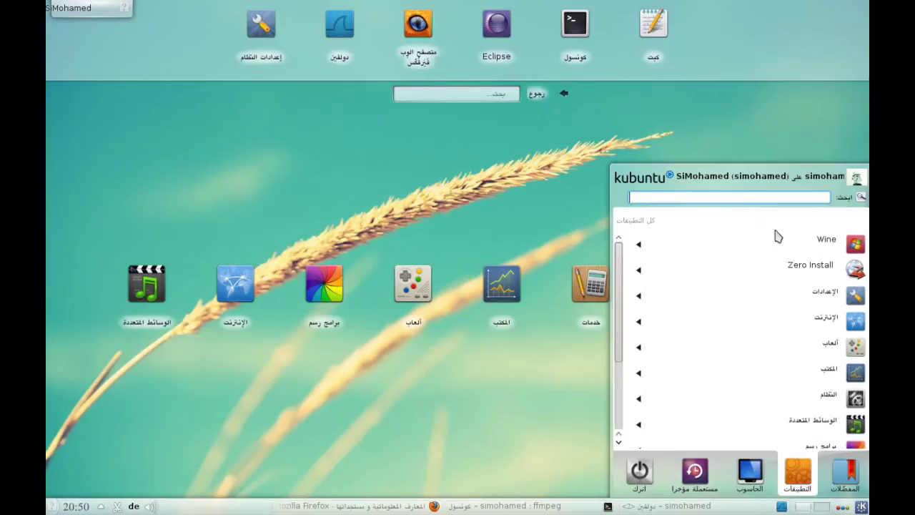
scroll(777, 352, down, 3)
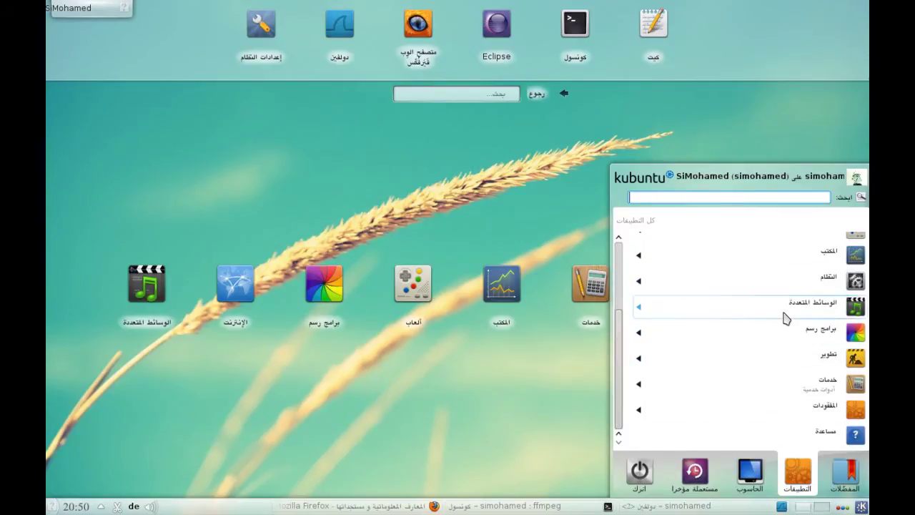
click(783, 313)
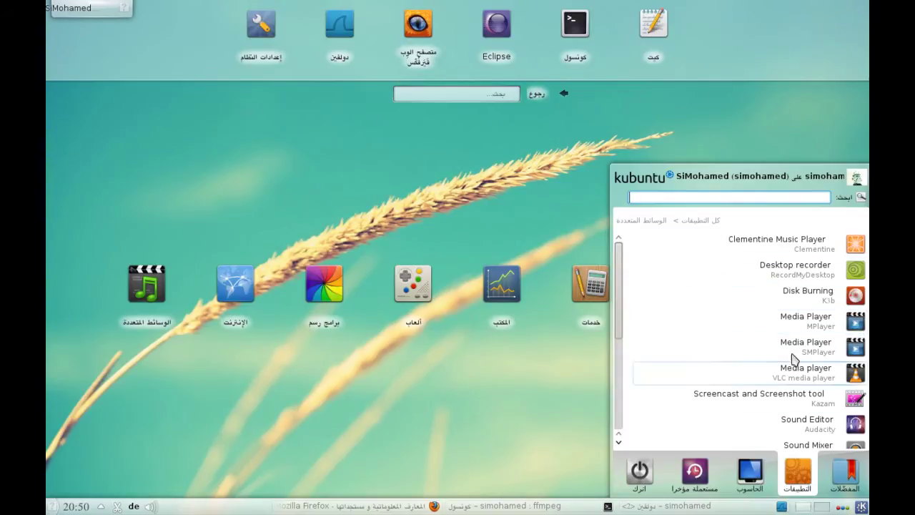
scroll(793, 357, down, 3)
click(714, 222)
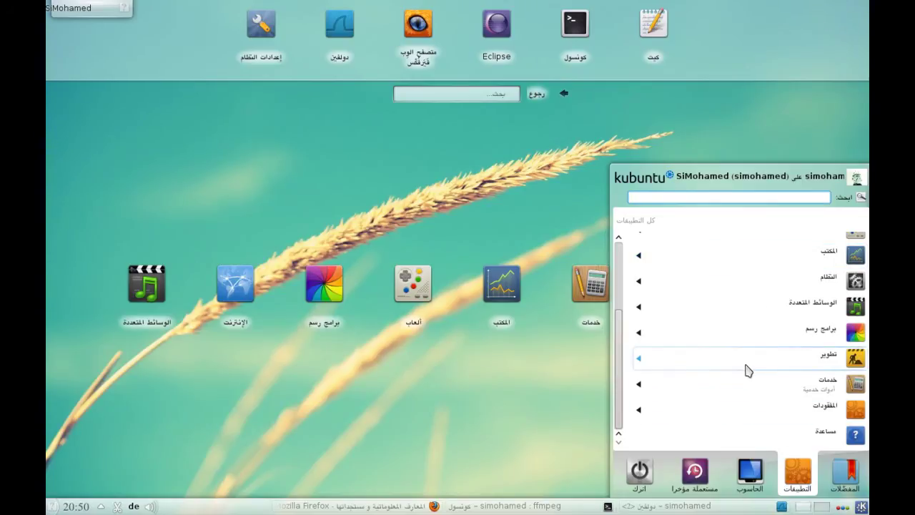
View the launcher's Computer, Recently Used and Leave sections, and close the launcher
click(749, 482)
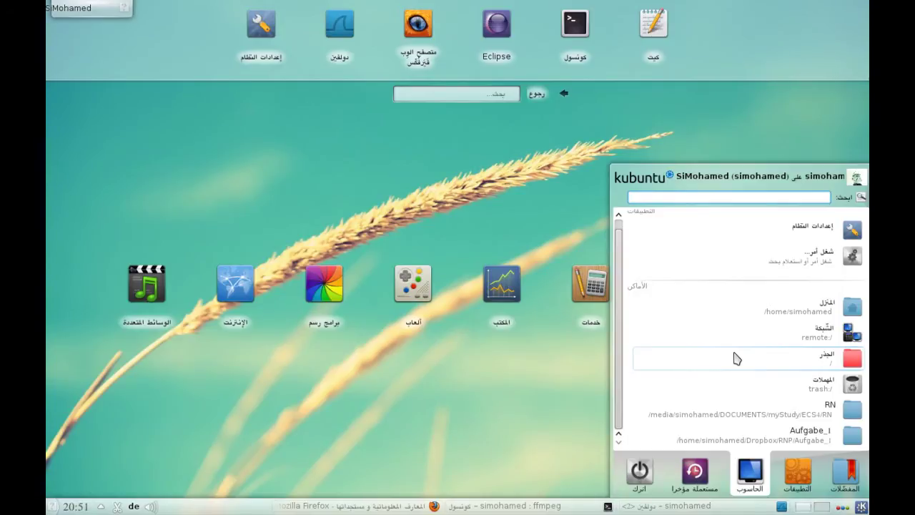
click(688, 486)
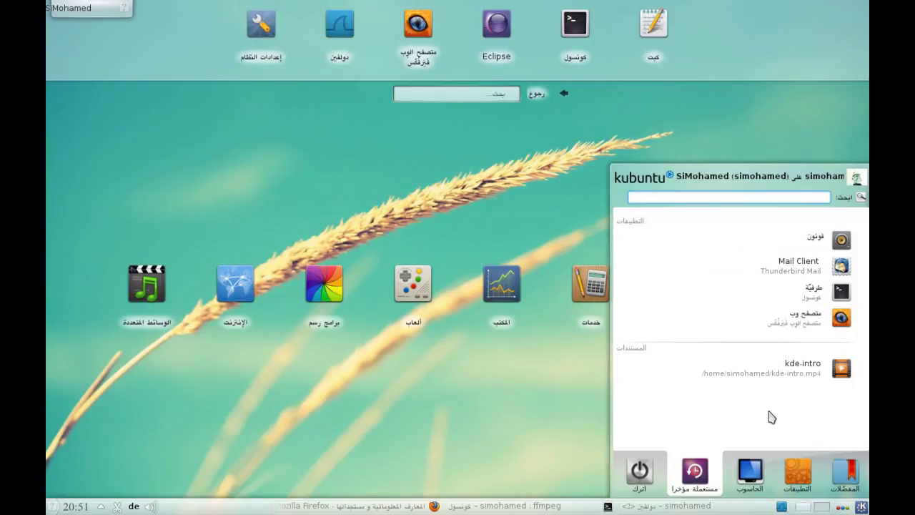
click(647, 476)
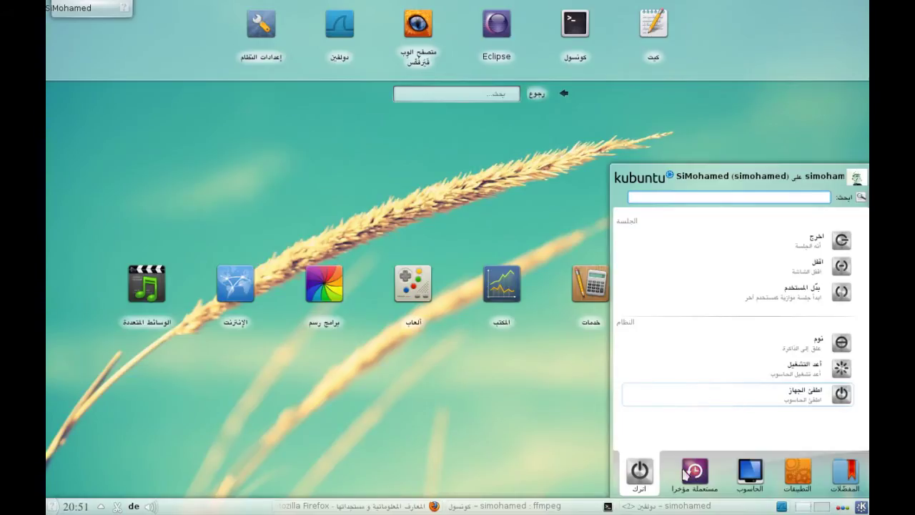
click(862, 507)
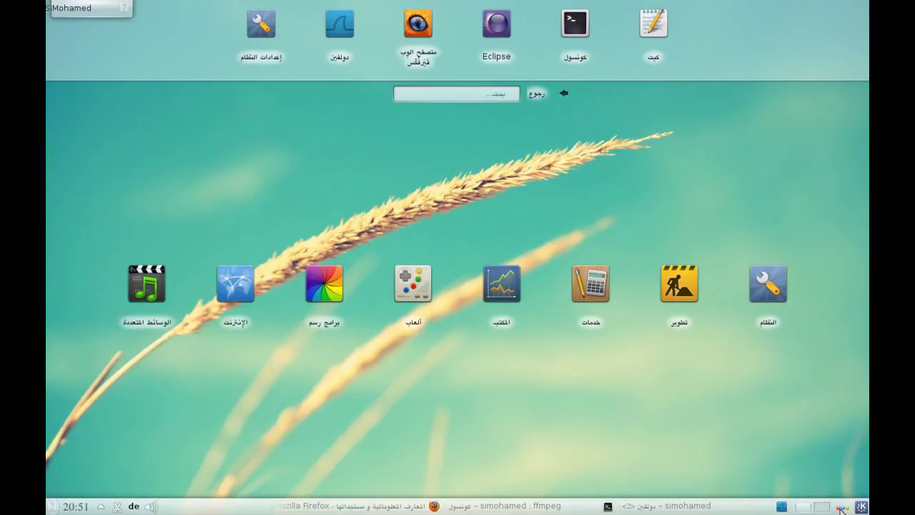
Switch to the Mjma3.Com activity through the activity manager and view its desktop
click(841, 507)
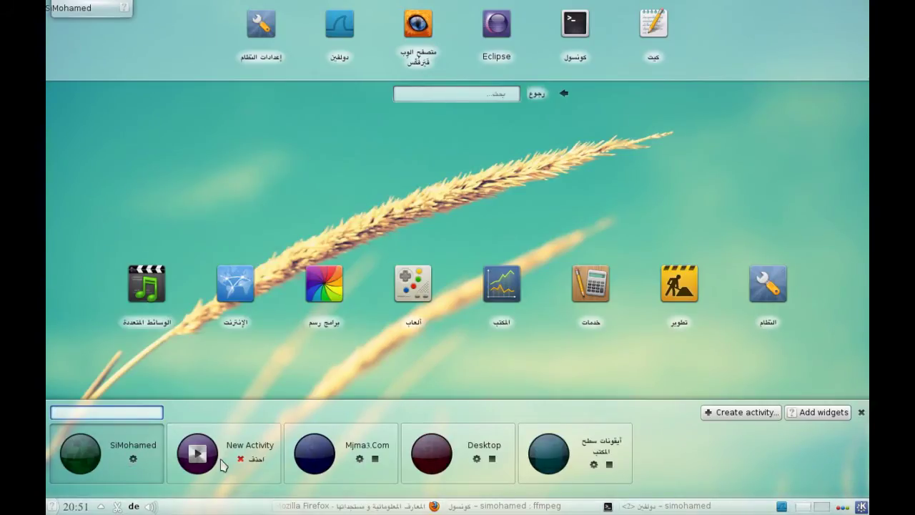
click(303, 463)
click(547, 148)
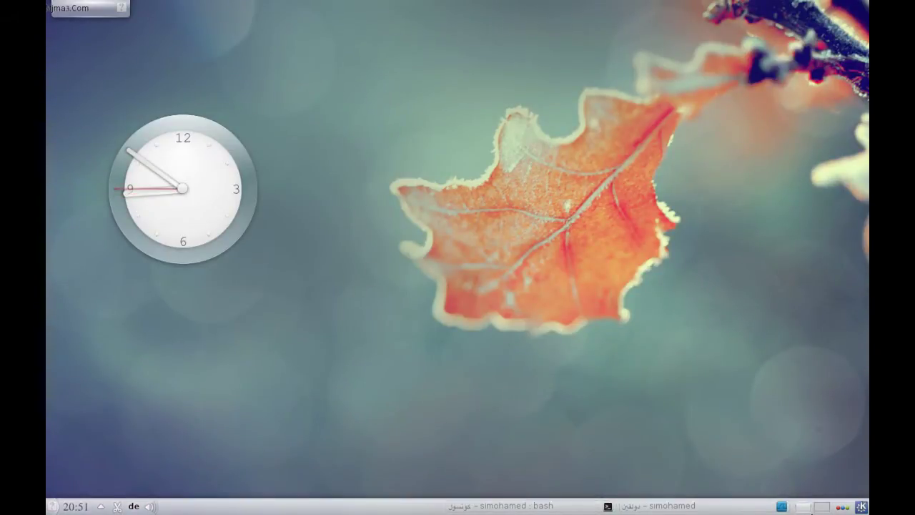
click(811, 509)
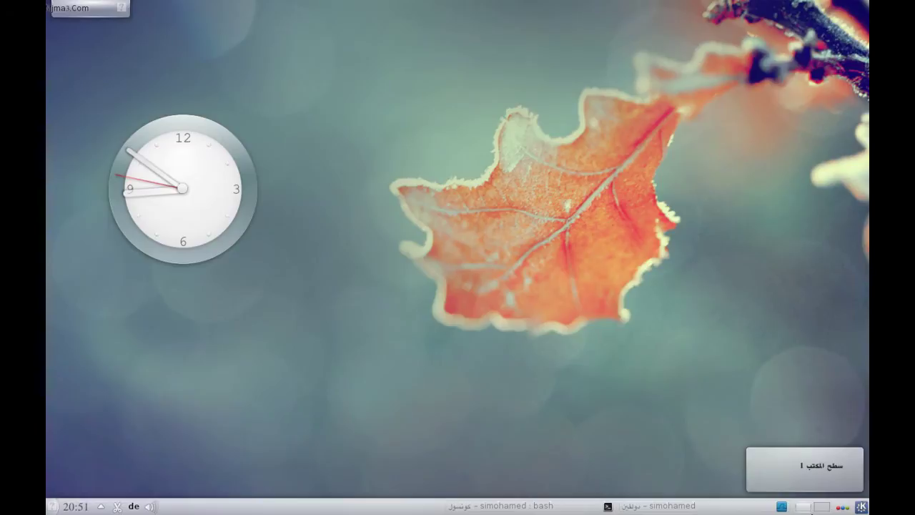
Switch back to the first activity in the activity manager and close the manager
click(844, 508)
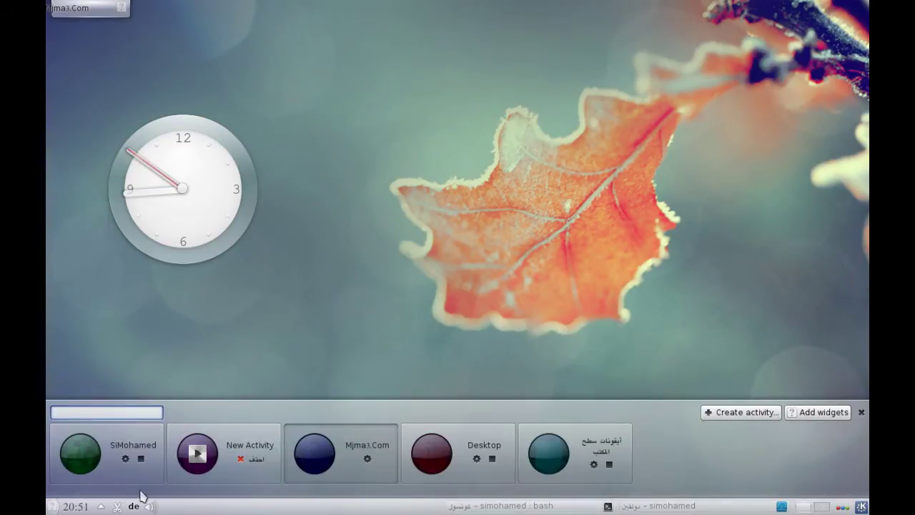
click(89, 457)
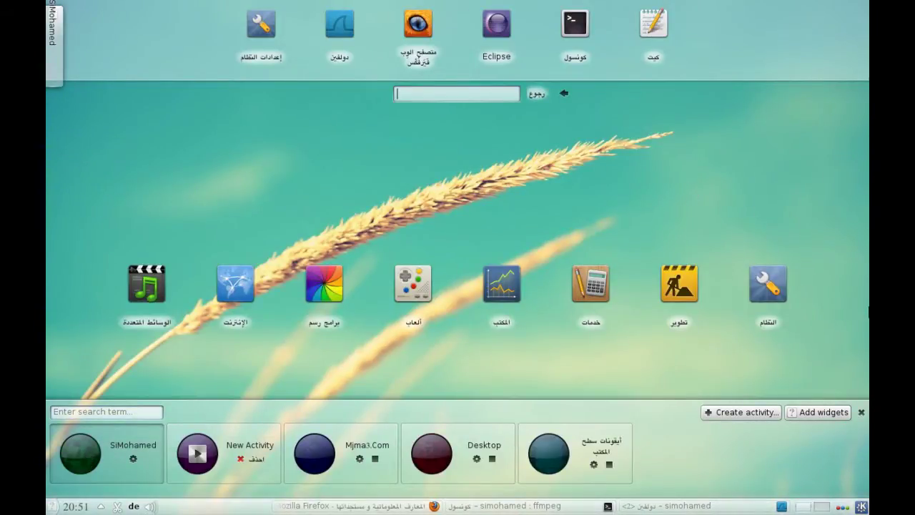
click(861, 412)
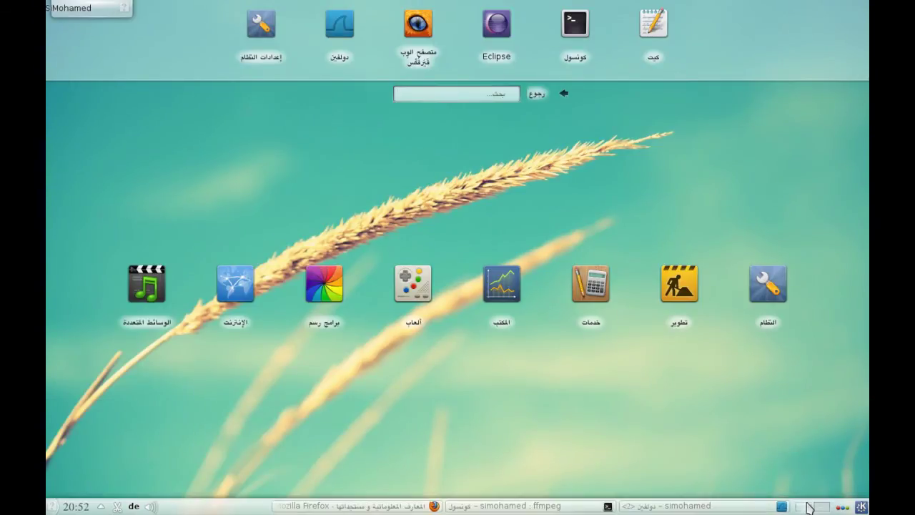
Switch to the second virtual desktop to view its open windows, and return to the first desktop
click(822, 509)
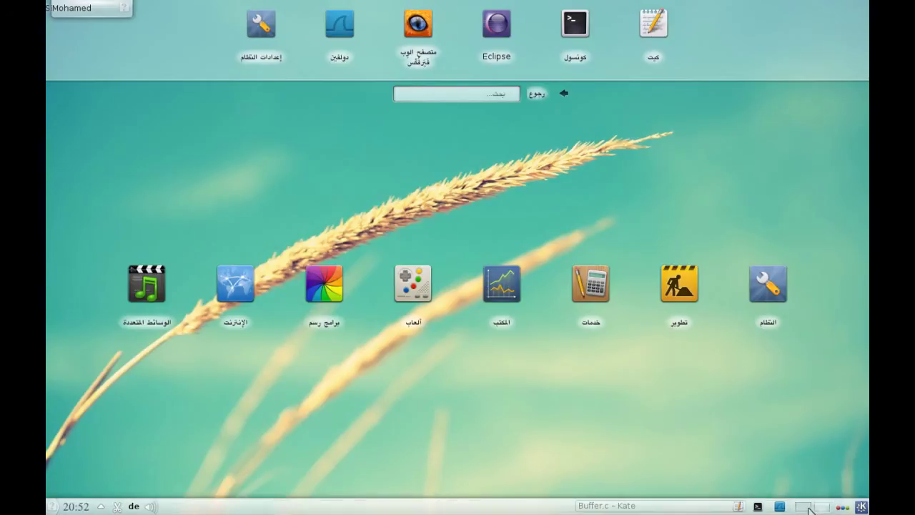
mouse_move(672, 509)
click(802, 507)
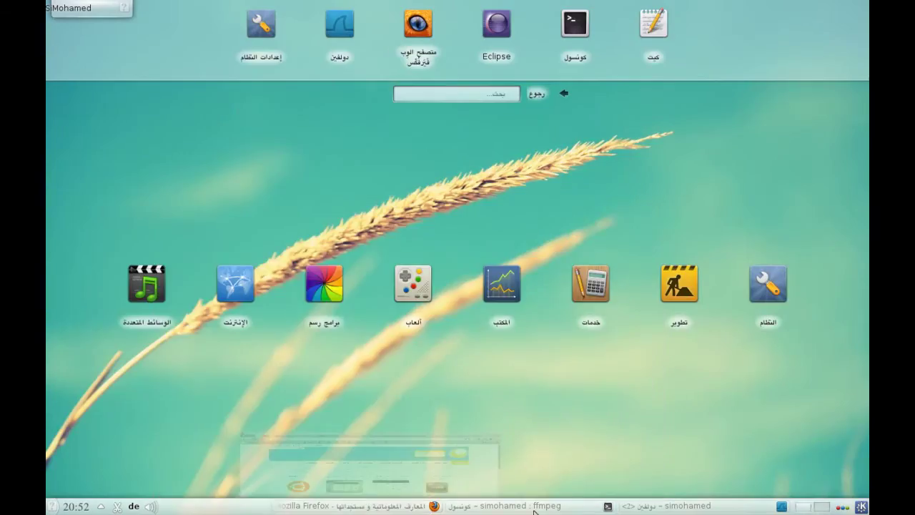
click(535, 508)
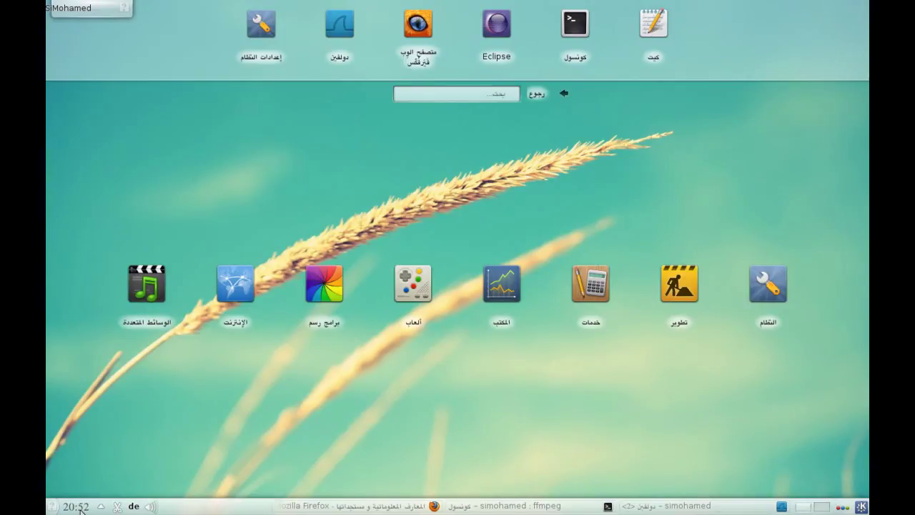
Open the Klipper clipboard tool's options to view them, and close them again
click(118, 506)
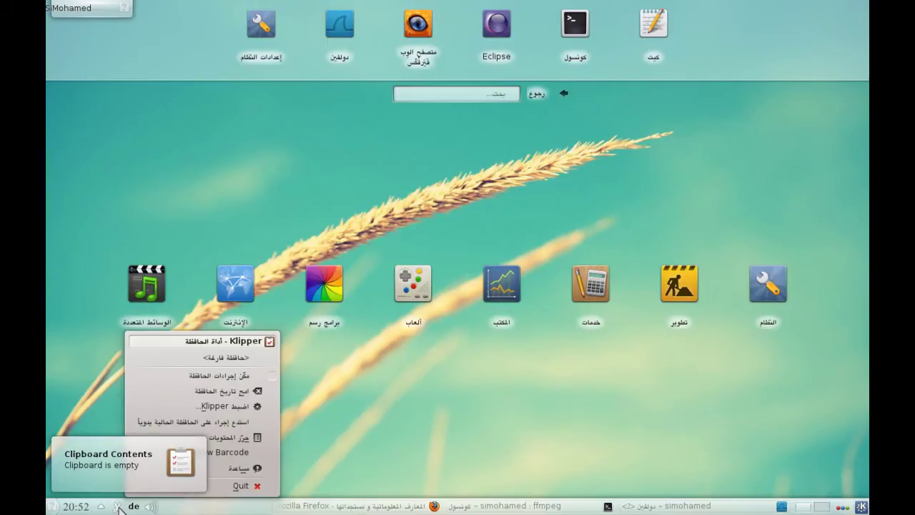
click(119, 507)
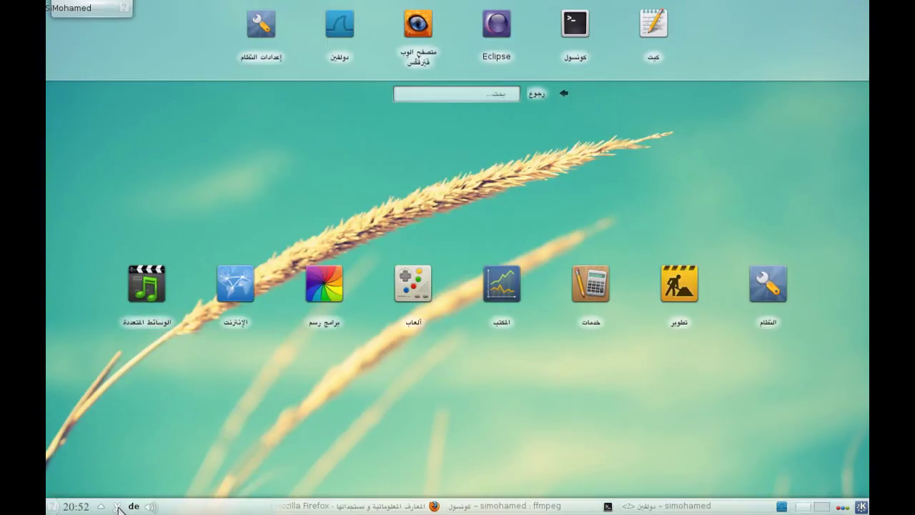
click(119, 508)
click(388, 394)
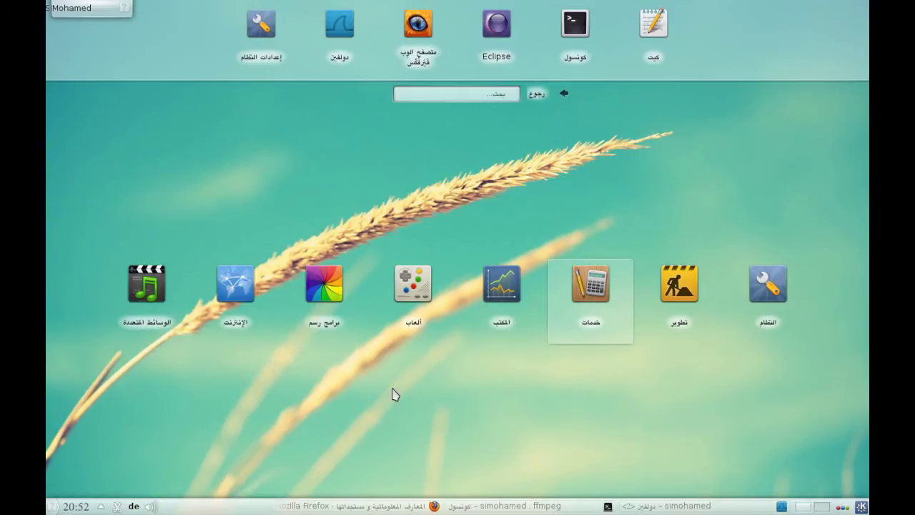
Open the panel toolbox to view the panel's size and position options, and close it again
mouse_move(78, 509)
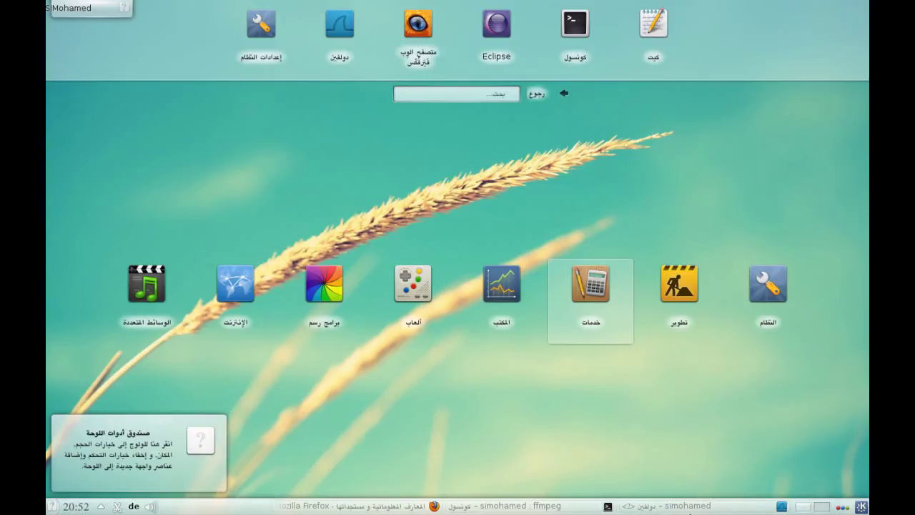
click(54, 508)
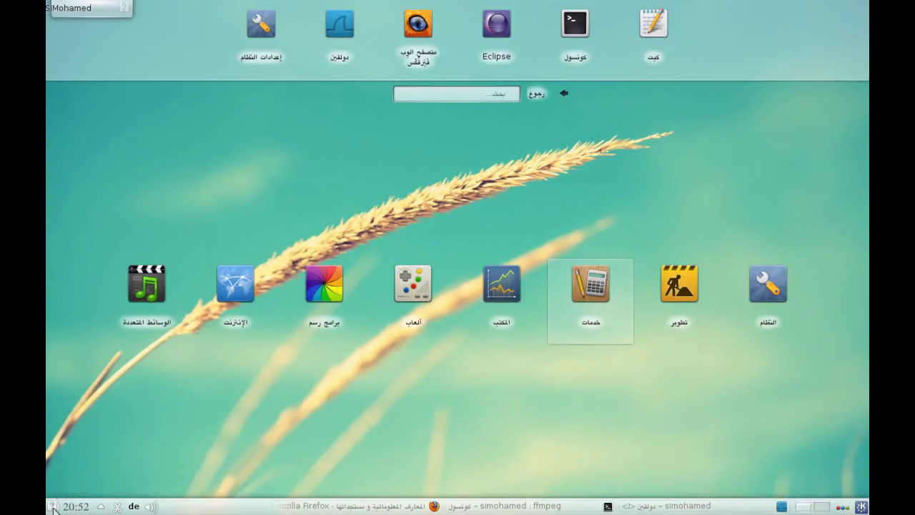
click(54, 507)
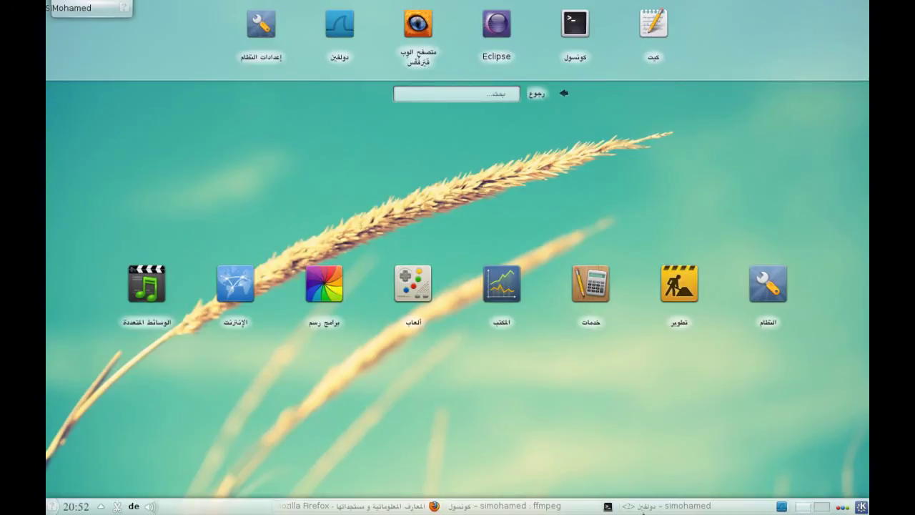
Restore the Dolphin file manager window and toggle its terminal and Places panels on and off
mouse_move(632, 507)
click(634, 505)
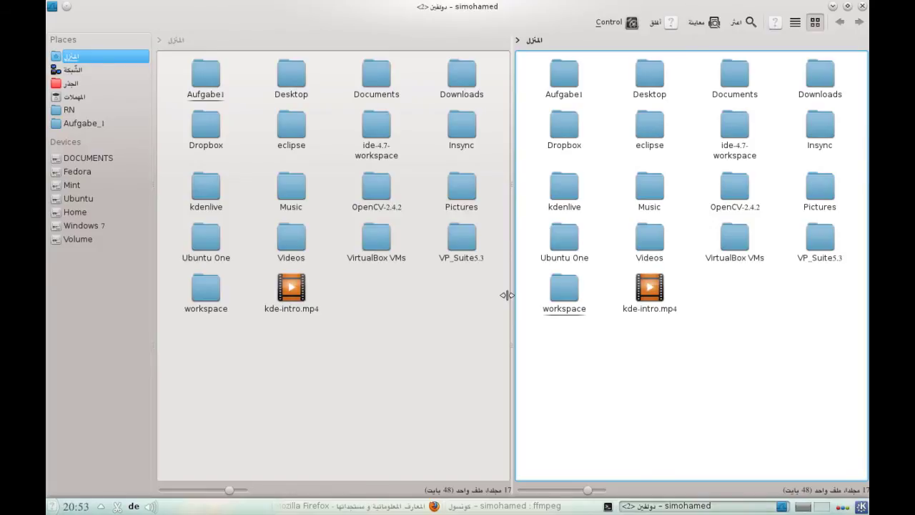
key(F4)
key(F4)
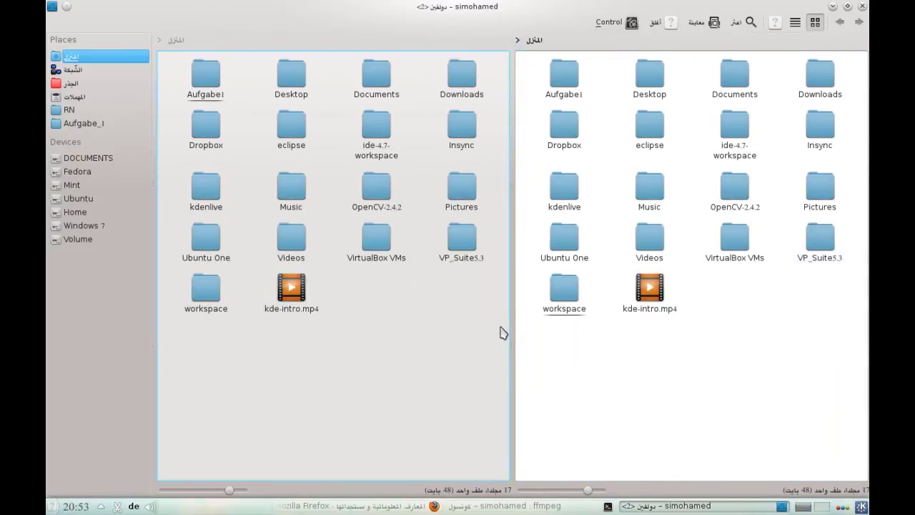
key(F9)
key(F9)
click(770, 212)
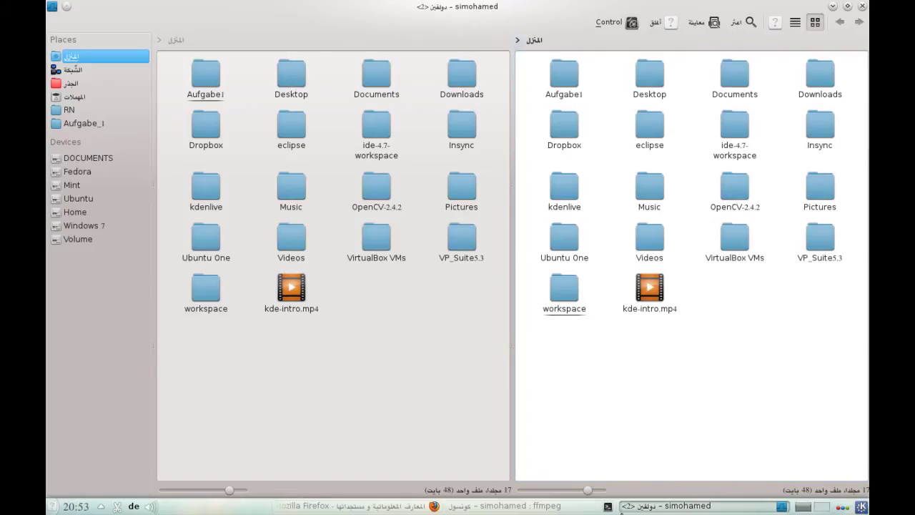
Minimize the Dolphin window, and briefly restore the Konsole window running ffmpeg before minimizing it too
mouse_move(665, 506)
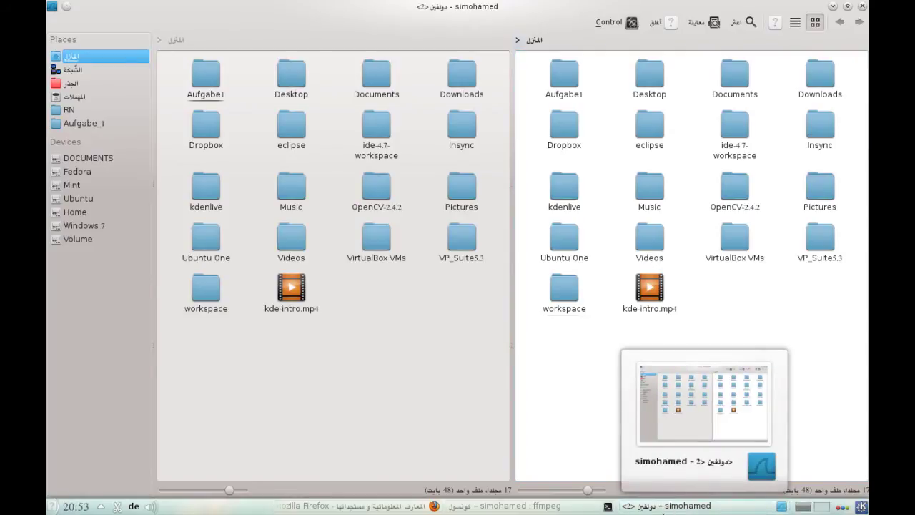
click(667, 506)
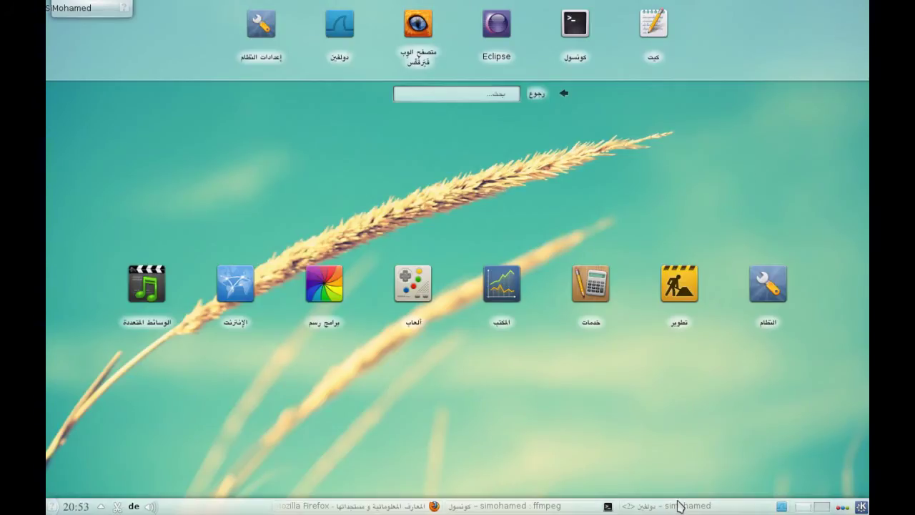
click(461, 507)
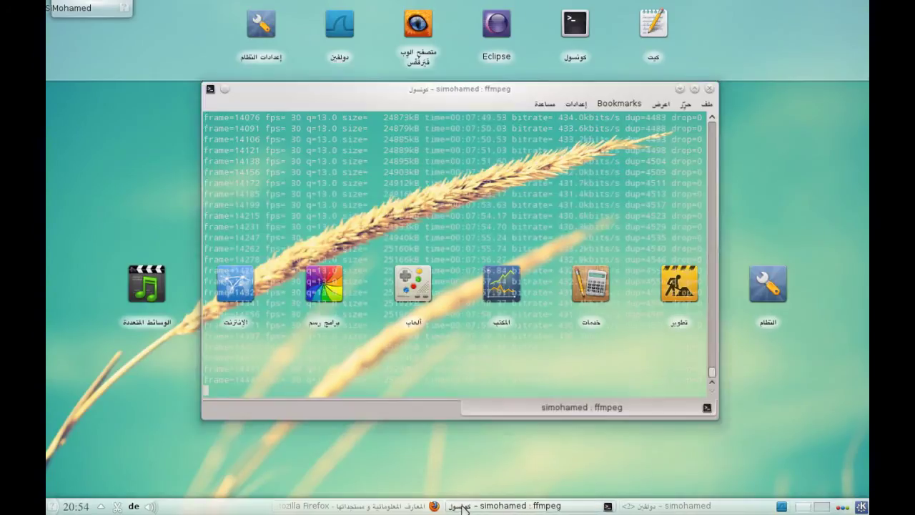
click(456, 508)
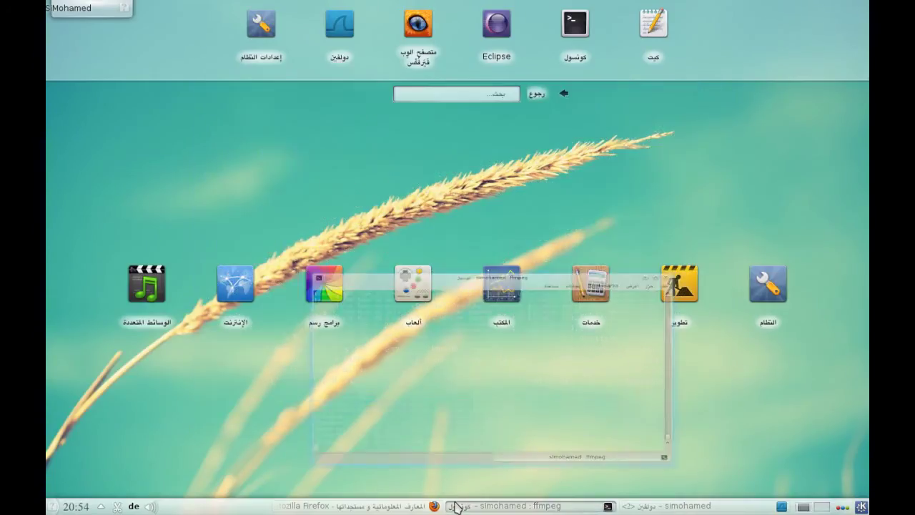
Switch to Firefox and open the Graphics applications page on the KDE website
click(336, 506)
click(521, 21)
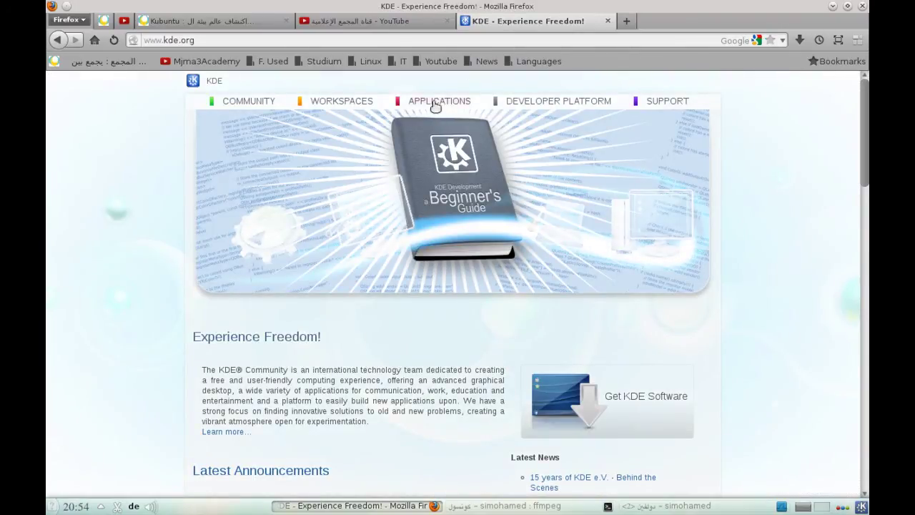
mouse_move(434, 105)
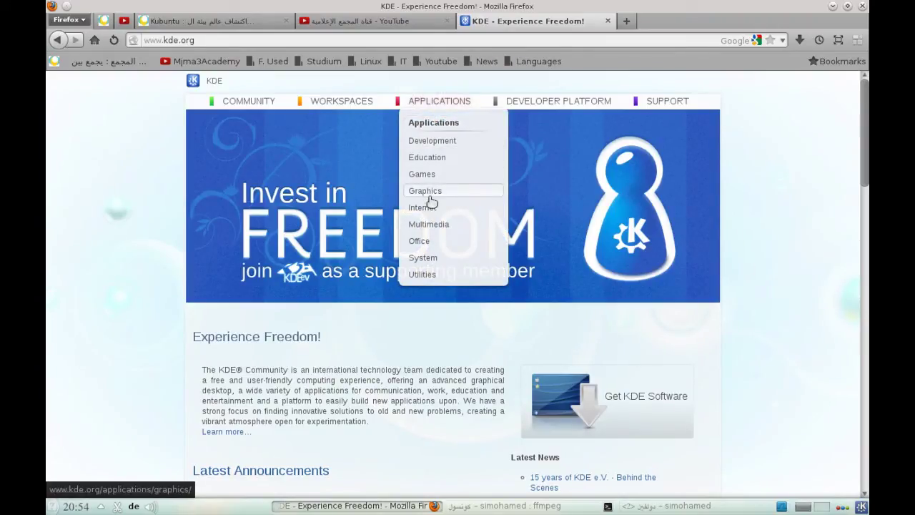
click(431, 192)
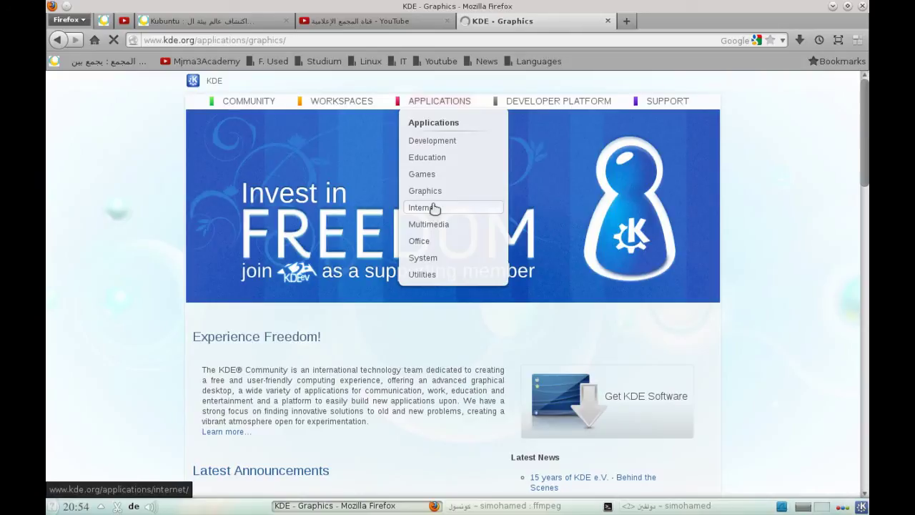
View the Multimedia and Office application pages on the KDE website, and minimize the browser window
mouse_move(441, 103)
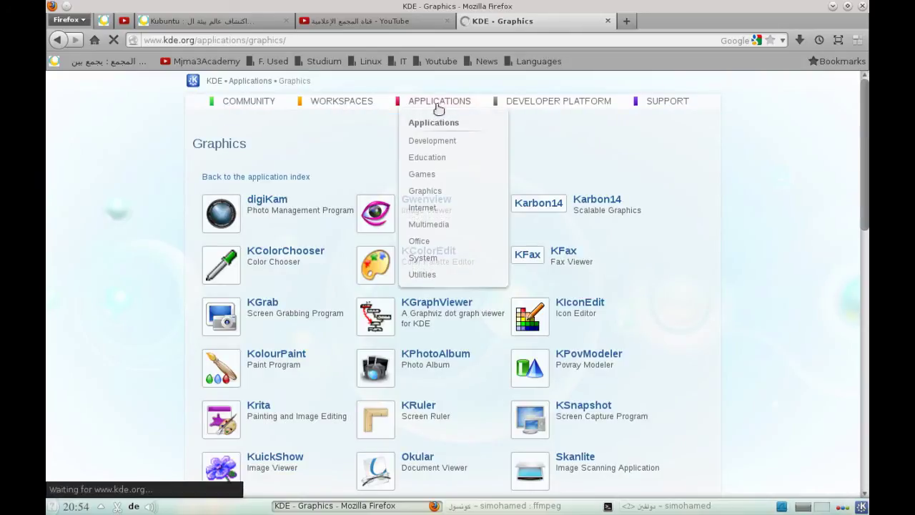
click(431, 224)
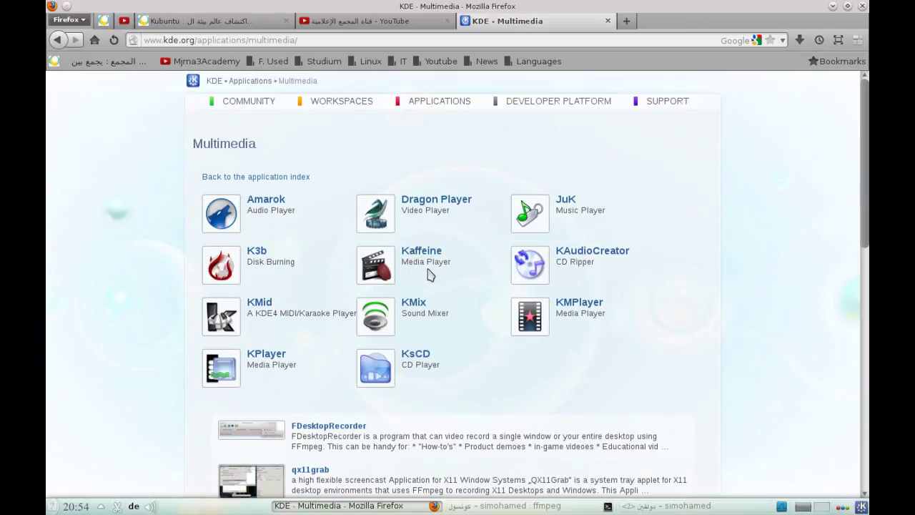
mouse_move(423, 103)
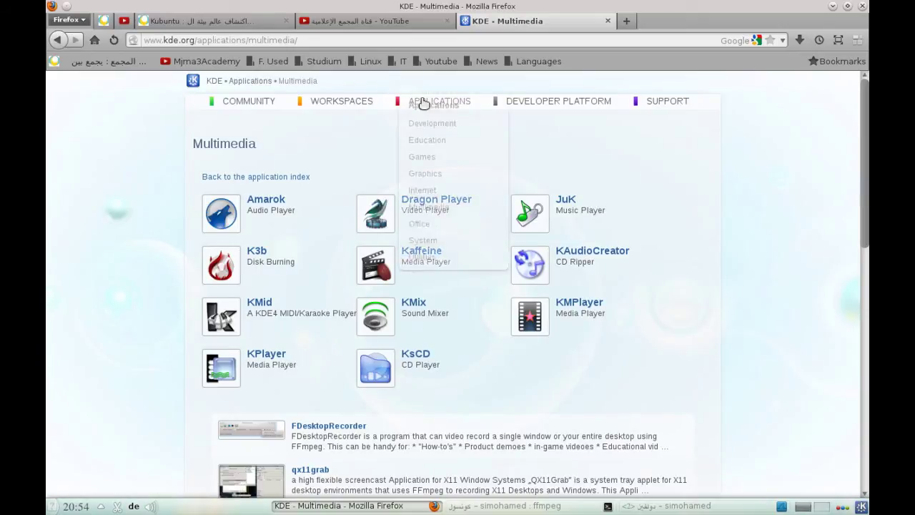
click(430, 242)
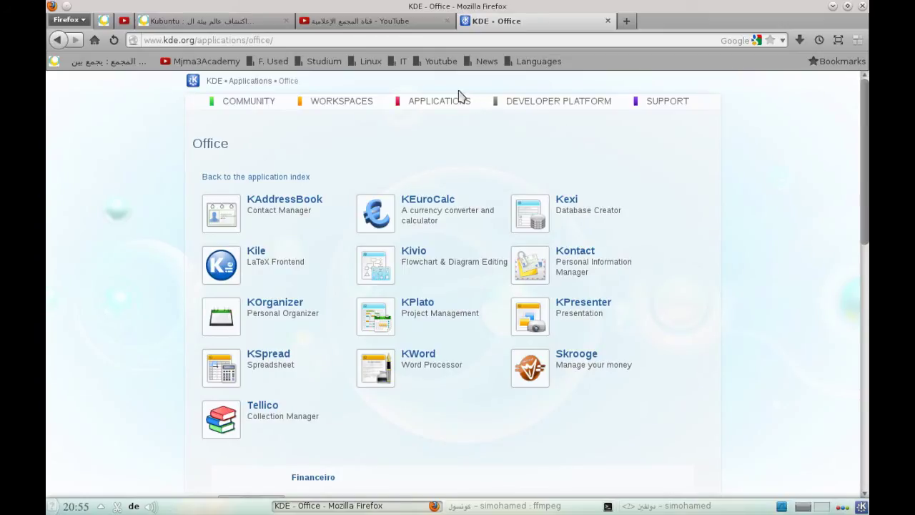
mouse_move(448, 104)
click(833, 6)
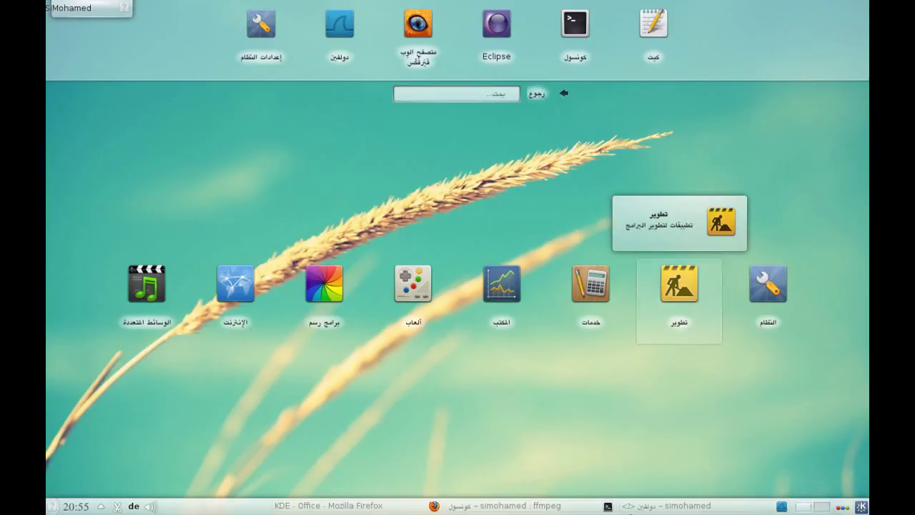
Preview the Dolphin window from the taskbar, and briefly restore the Konsole window running ffmpeg before minimizing it
mouse_move(650, 505)
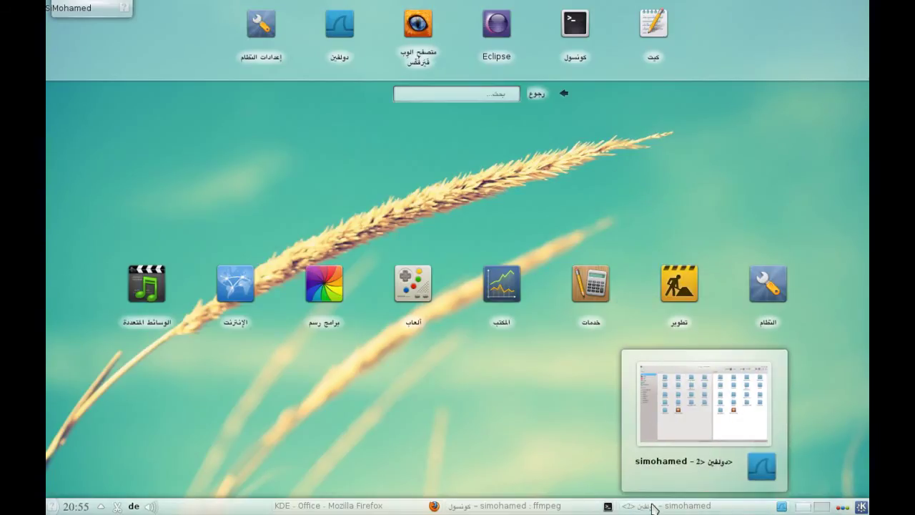
click(562, 508)
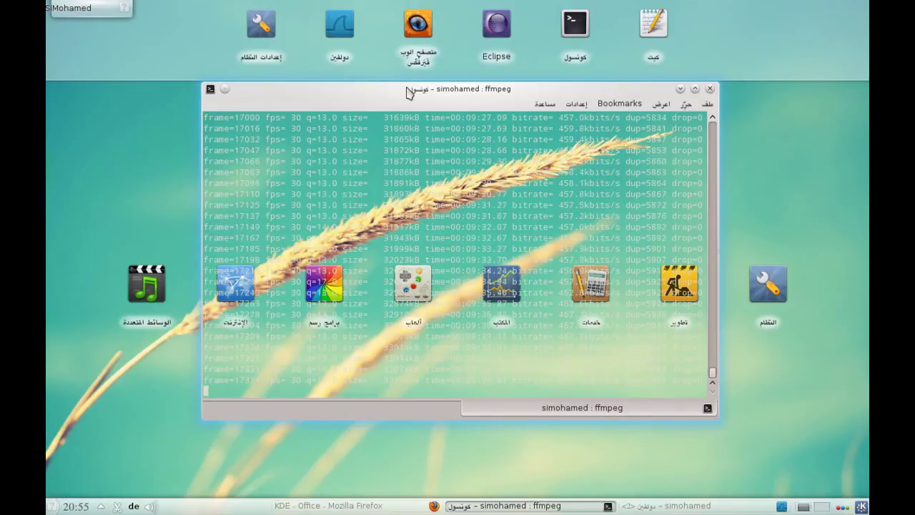
click(682, 91)
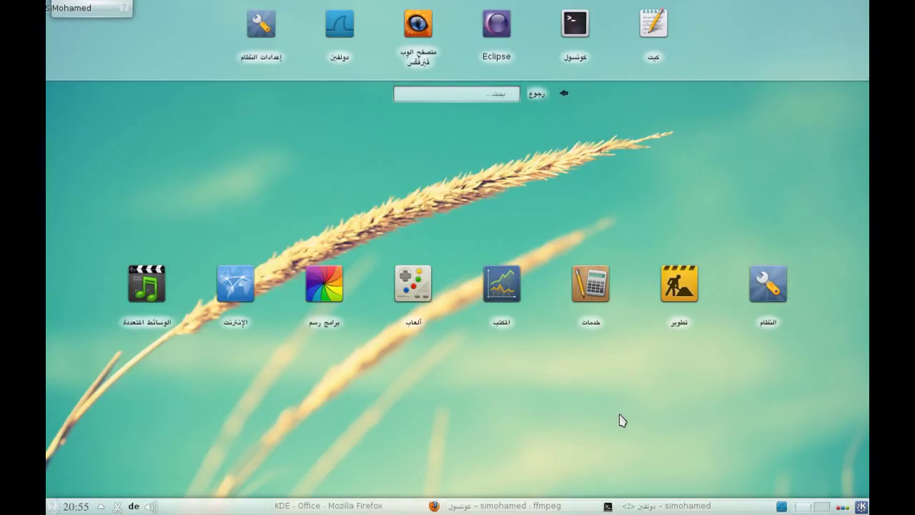
Switch to the second virtual desktop, and restore and reposition the Kate window showing Buffer.c
click(826, 506)
click(643, 506)
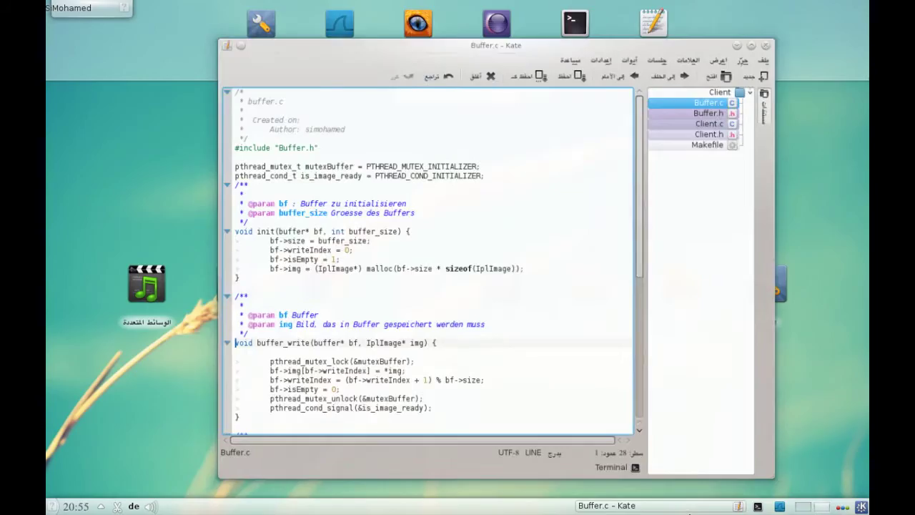
drag(524, 27, 496, 36)
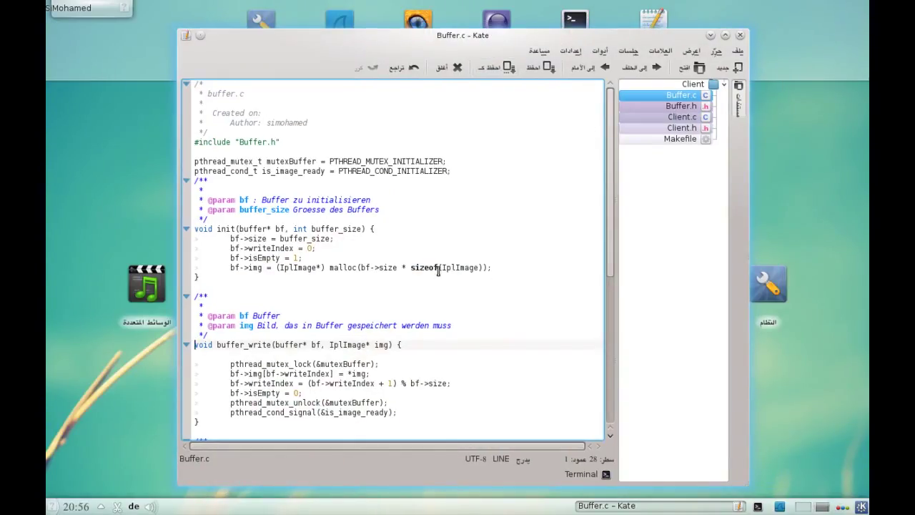
Browse the Buffer.c code and fold the comment block above the init function
scroll(315, 231, down, 2)
scroll(316, 231, up, 2)
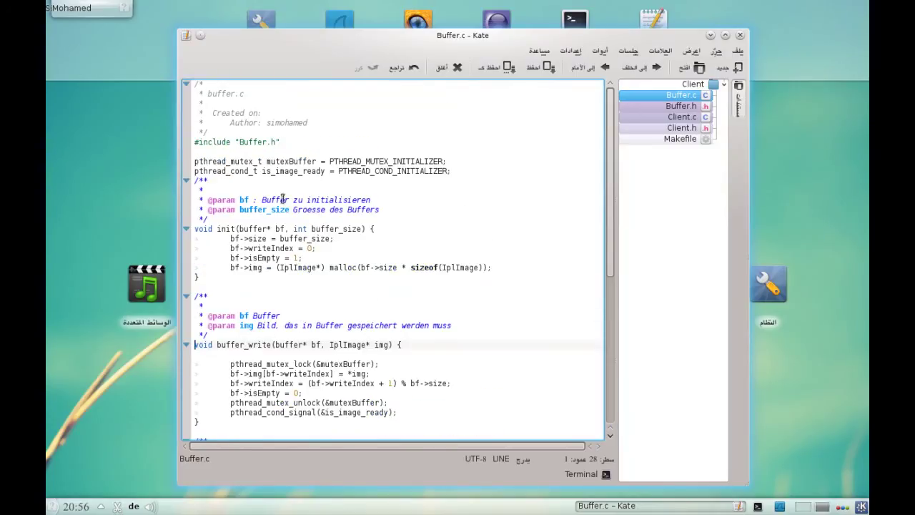
click(187, 180)
scroll(402, 270, down, 2)
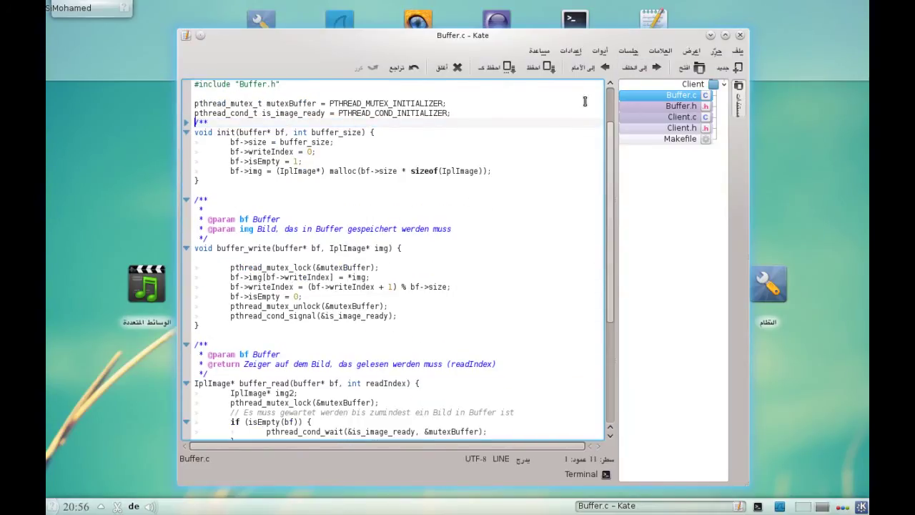
Reposition the Kate window slightly on the desktop and minimize it
drag(573, 35, 576, 33)
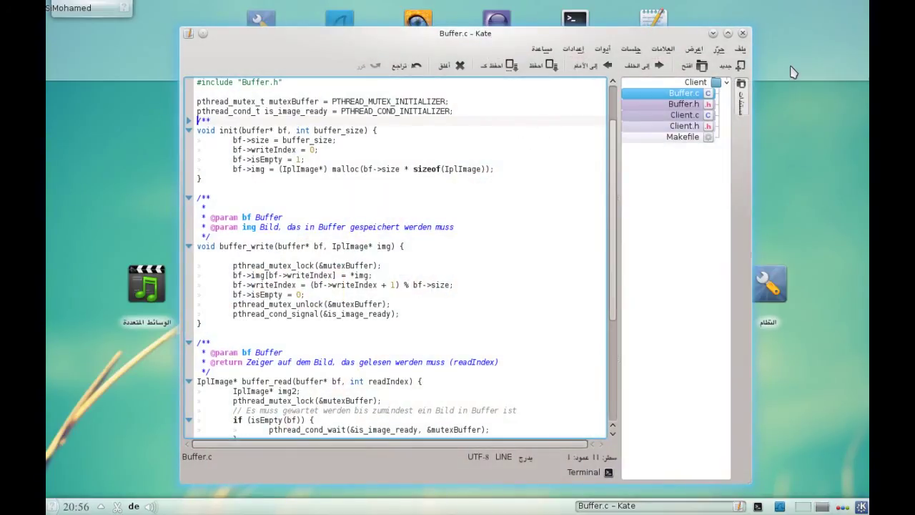
drag(673, 43, 666, 48)
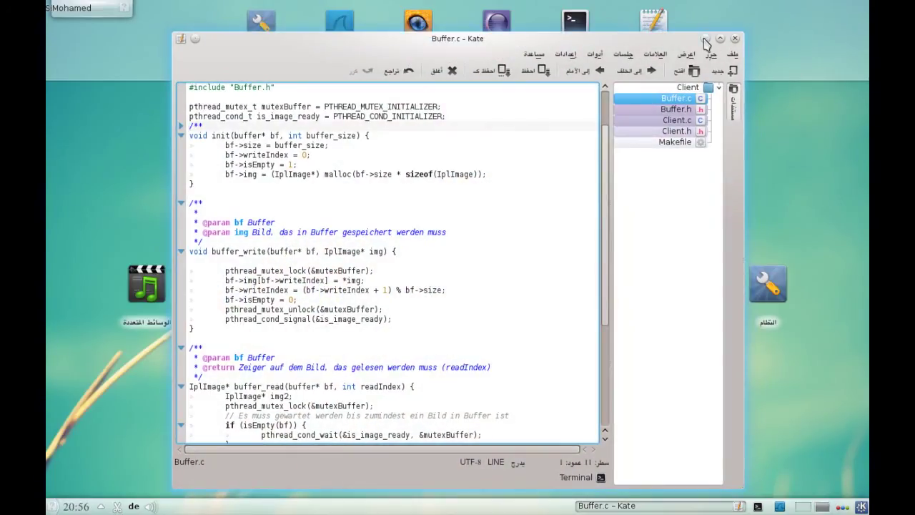
click(706, 38)
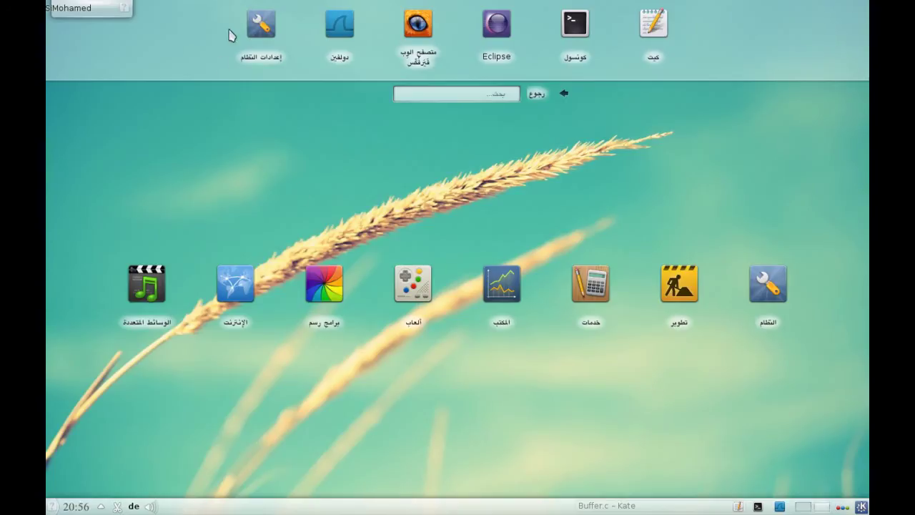
Open System Settings from the desktop launcher, examine its categories and the contents of the locale module, and close the window
click(263, 52)
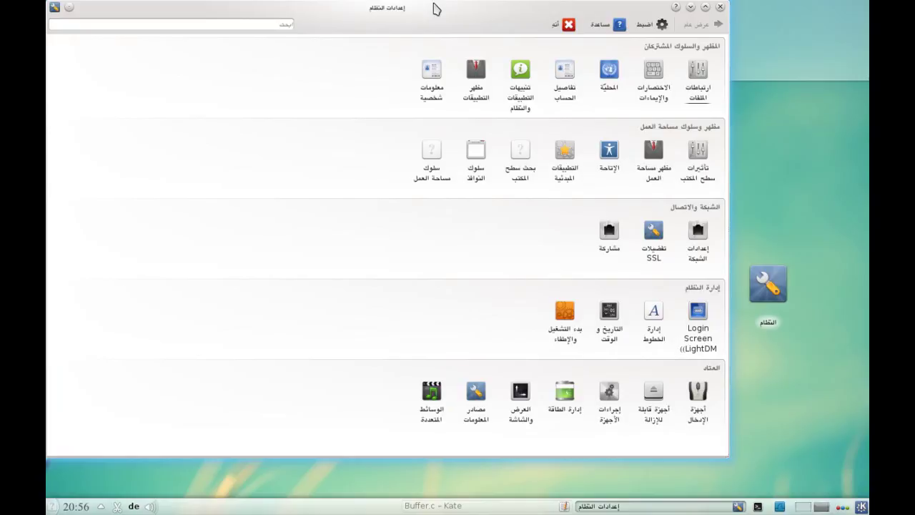
drag(436, 8, 516, 2)
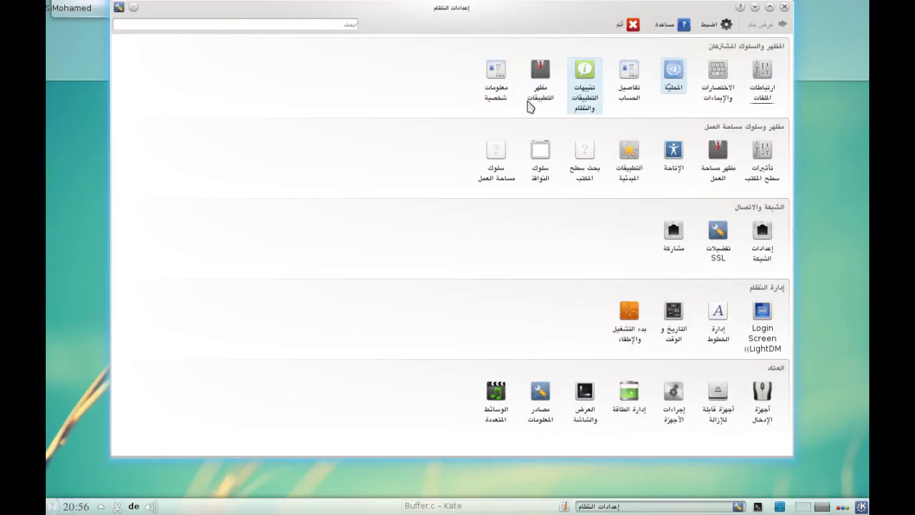
mouse_move(538, 96)
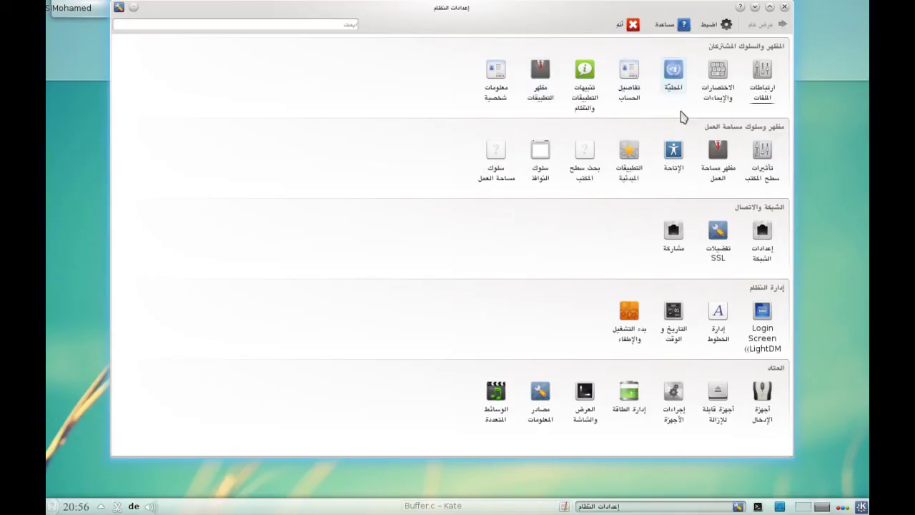
mouse_move(672, 79)
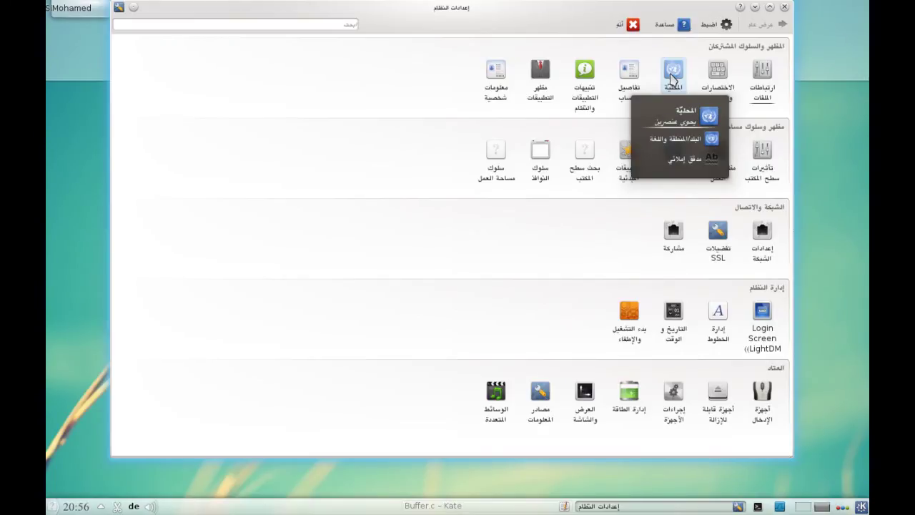
mouse_move(543, 23)
mouse_down()
mouse_move(541, 55)
mouse_move(542, 38)
mouse_up()
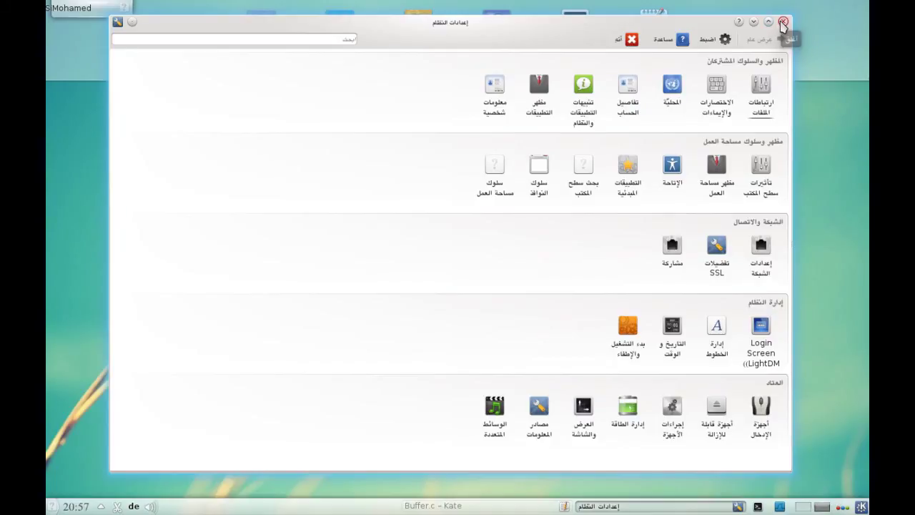
click(783, 23)
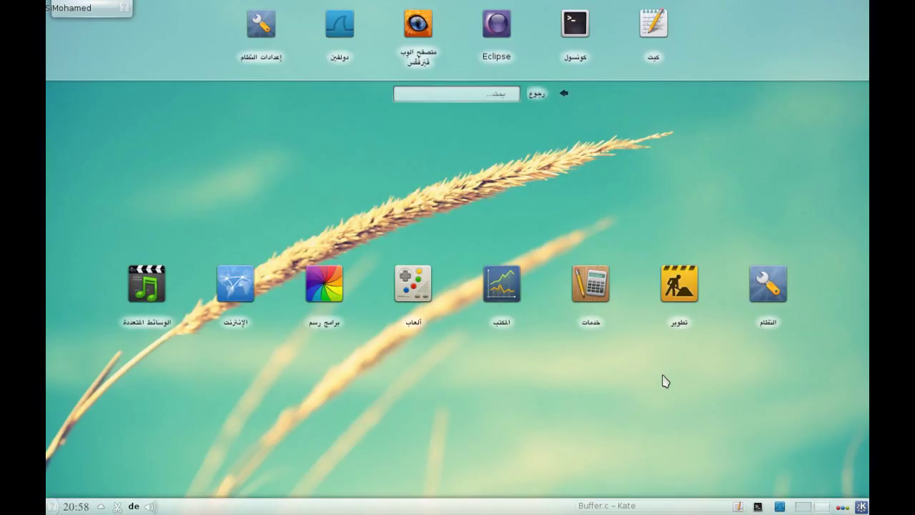
key(Left)
key(Left)
key(Left)
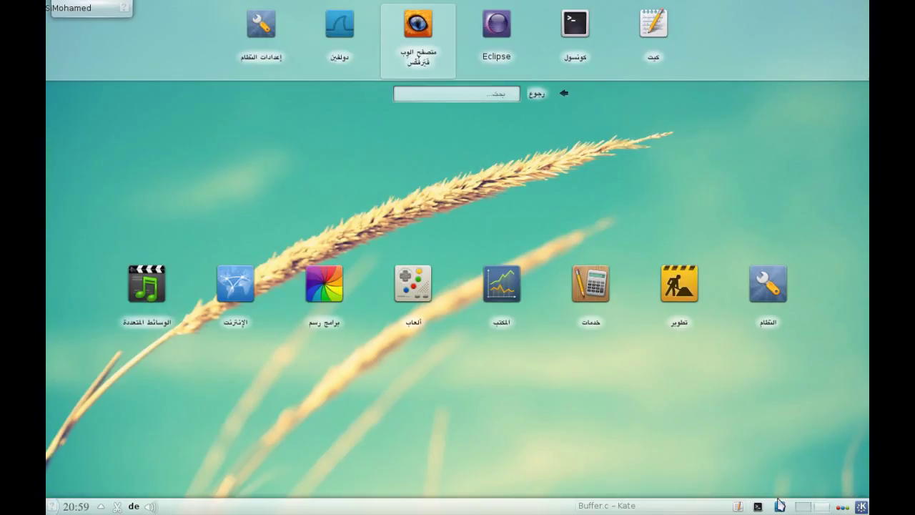
Switch back to the first virtual desktop and restore the Konsole window running ffmpeg
click(802, 506)
mouse_move(601, 507)
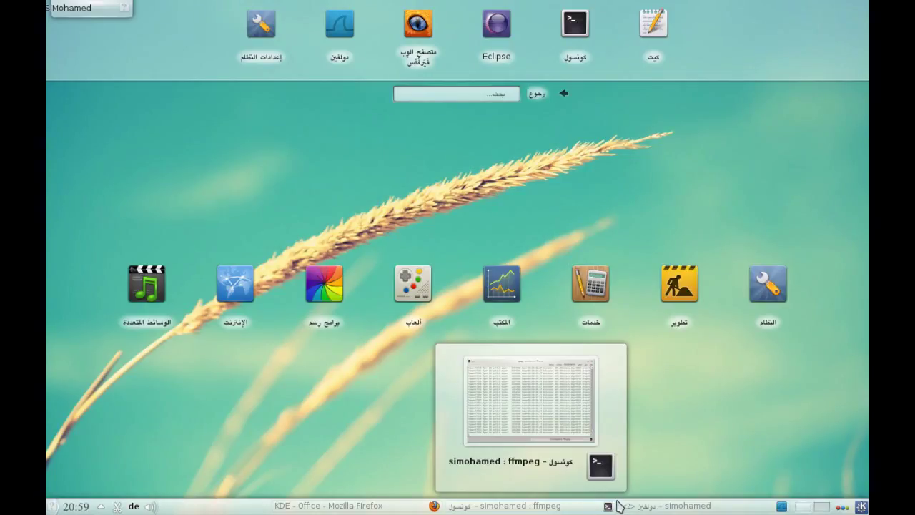
click(501, 508)
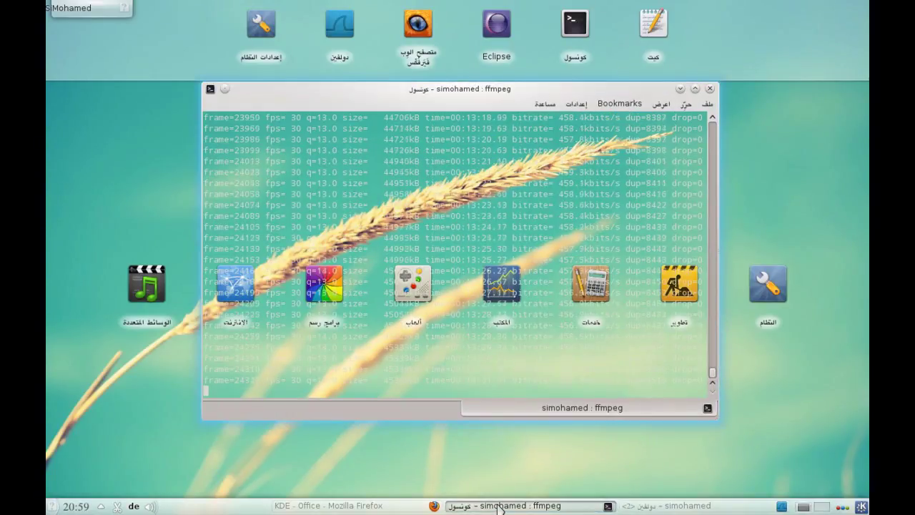